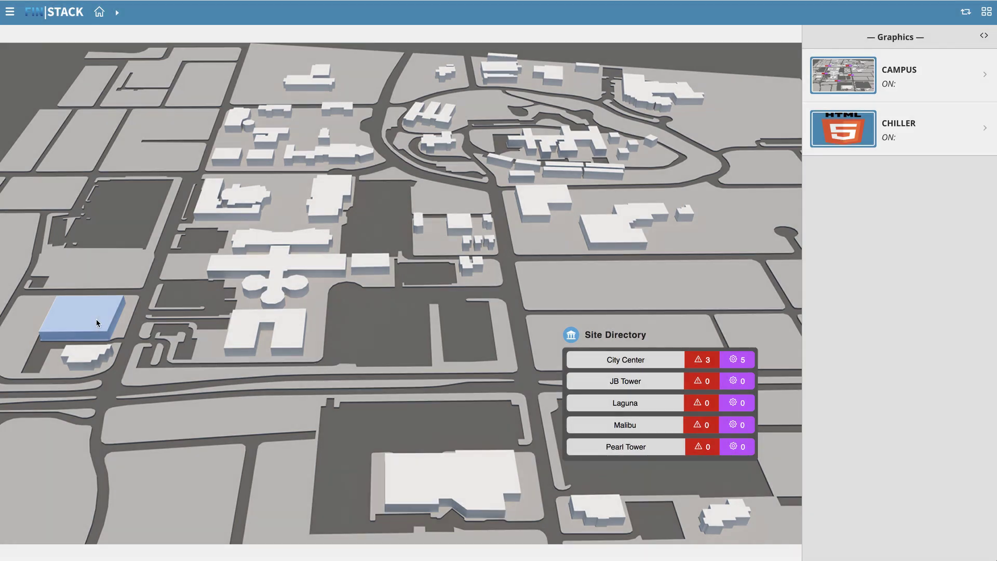
Step: Open City Center, then its Floor 2 plan, then the VAV-19 Boss Office graphic
{"action": "left_click", "coordinate": [96, 322]}
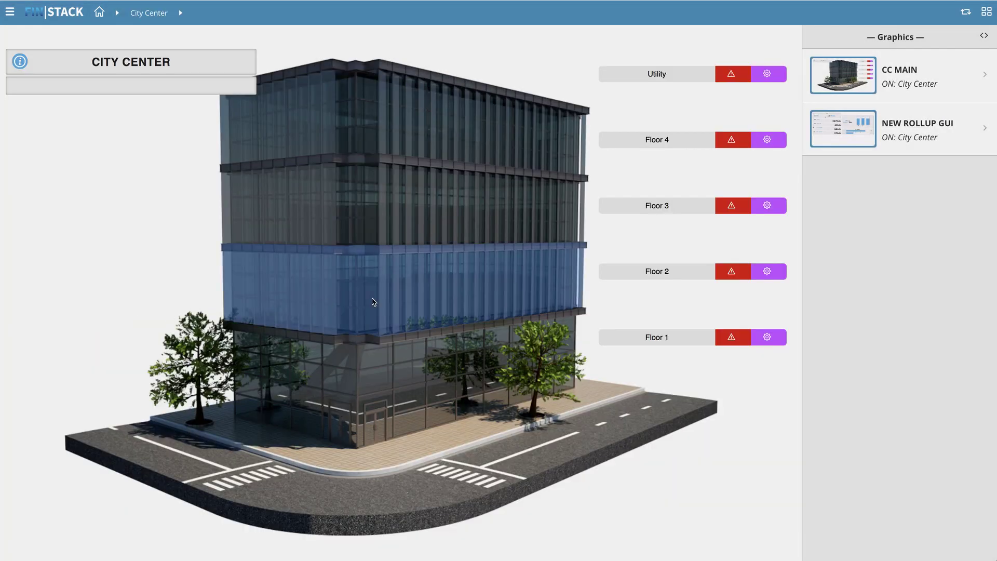
{"action": "left_click", "coordinate": [373, 302]}
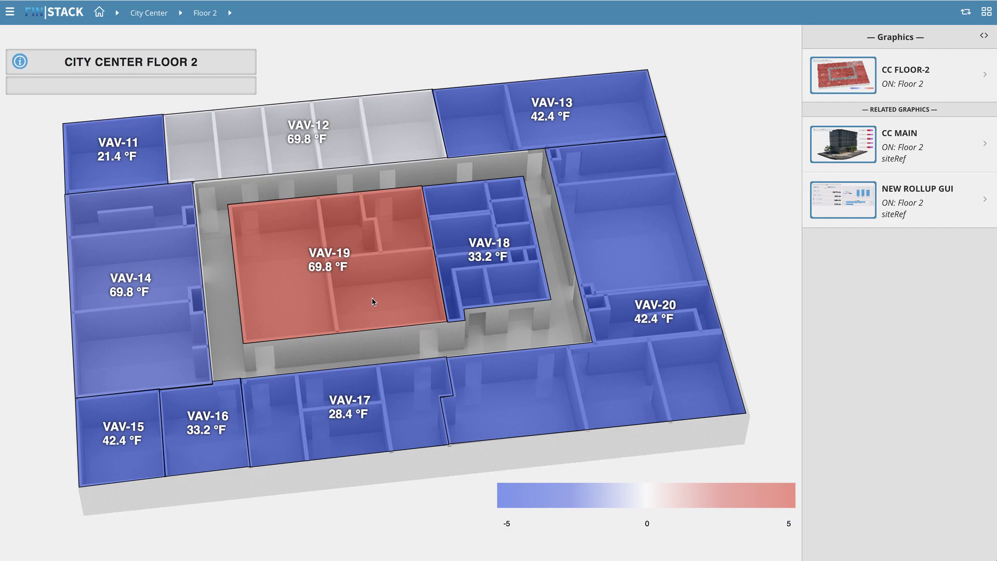
{"action": "left_click", "coordinate": [373, 302]}
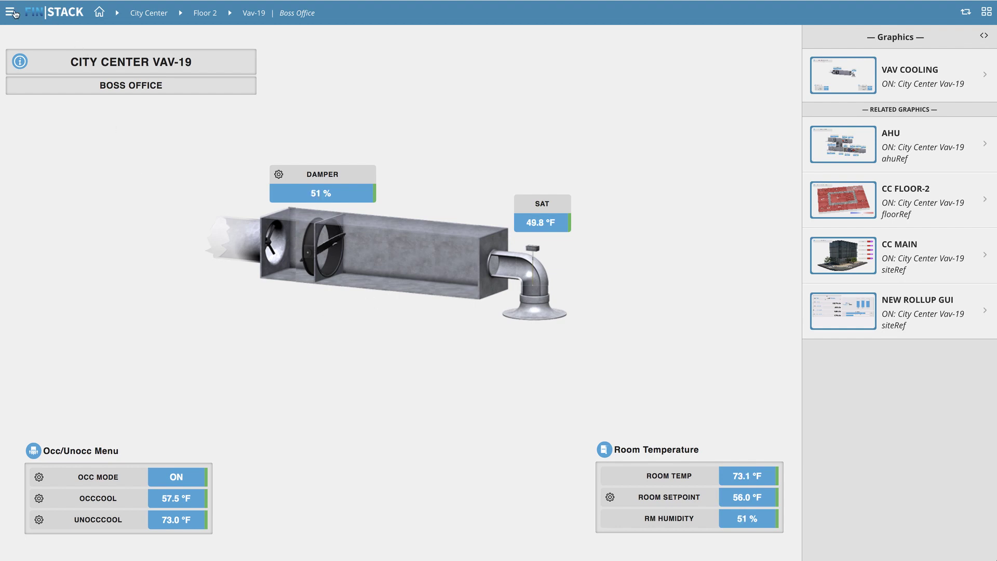
Step: From VAV-19's O&M Manuals, view the VAV I/O Summary document in the PointsList category
{"action": "left_click", "coordinate": [15, 13]}
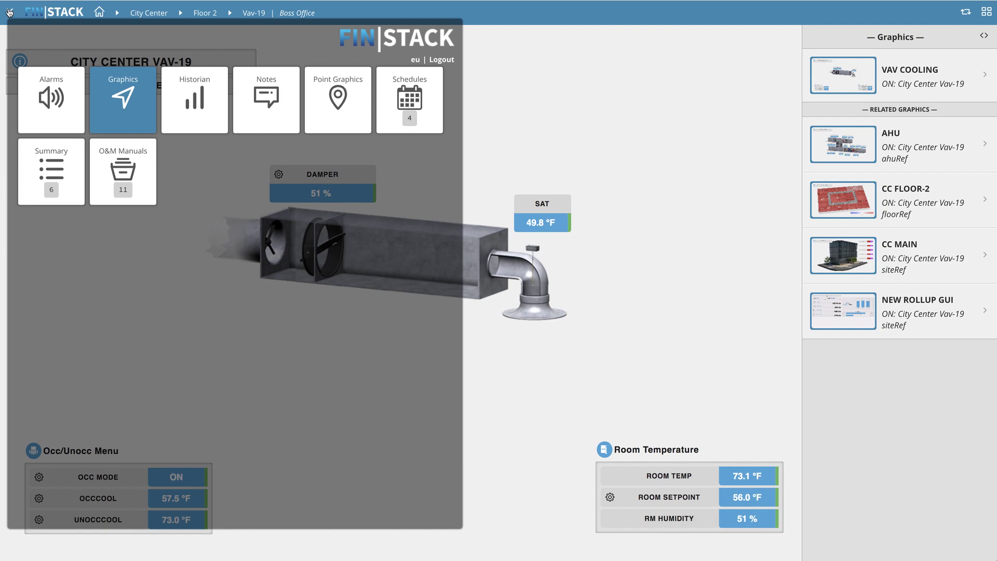
{"action": "left_click", "coordinate": [130, 192]}
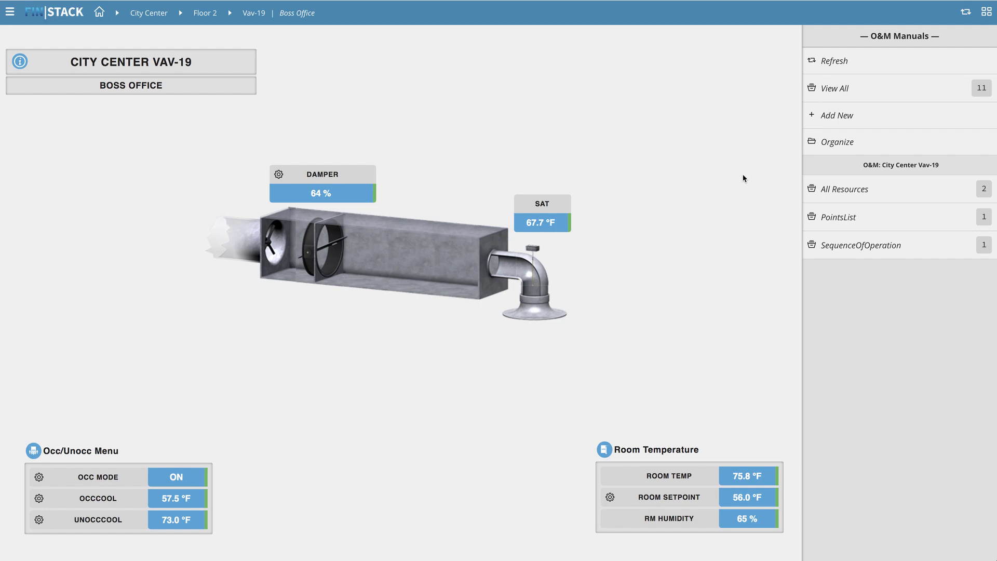
{"action": "left_click", "coordinate": [873, 224]}
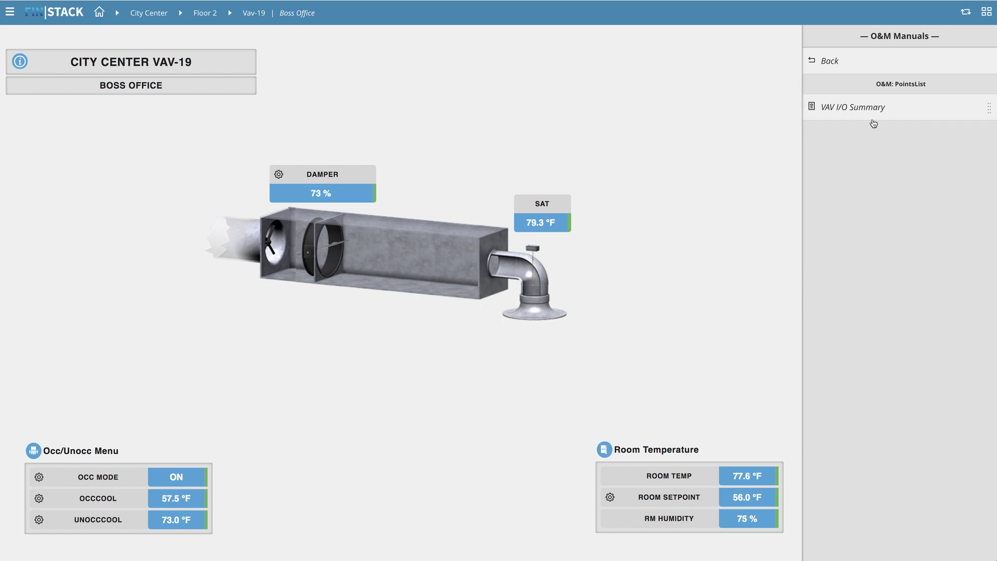
{"action": "left_click", "coordinate": [893, 102]}
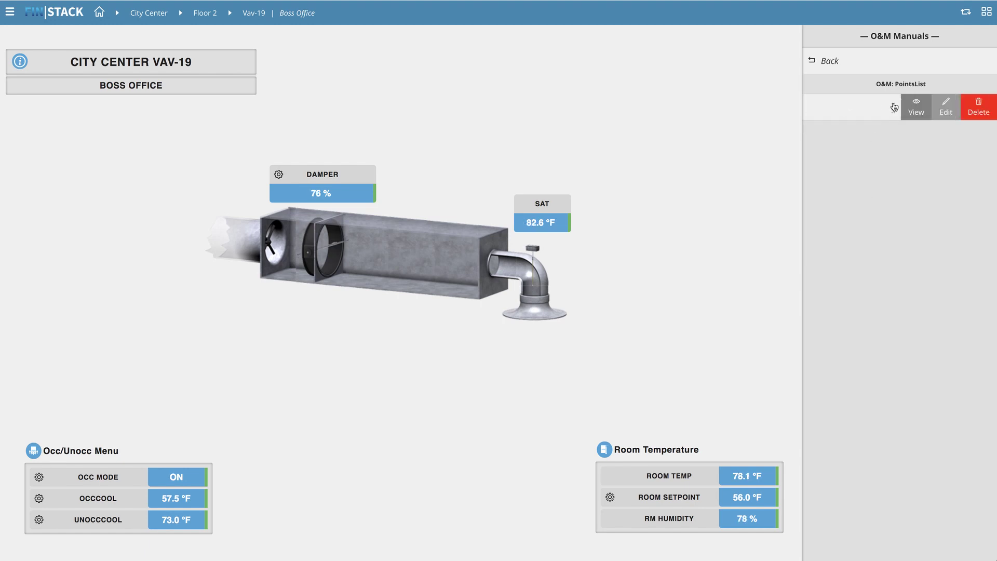
{"action": "left_click", "coordinate": [926, 116]}
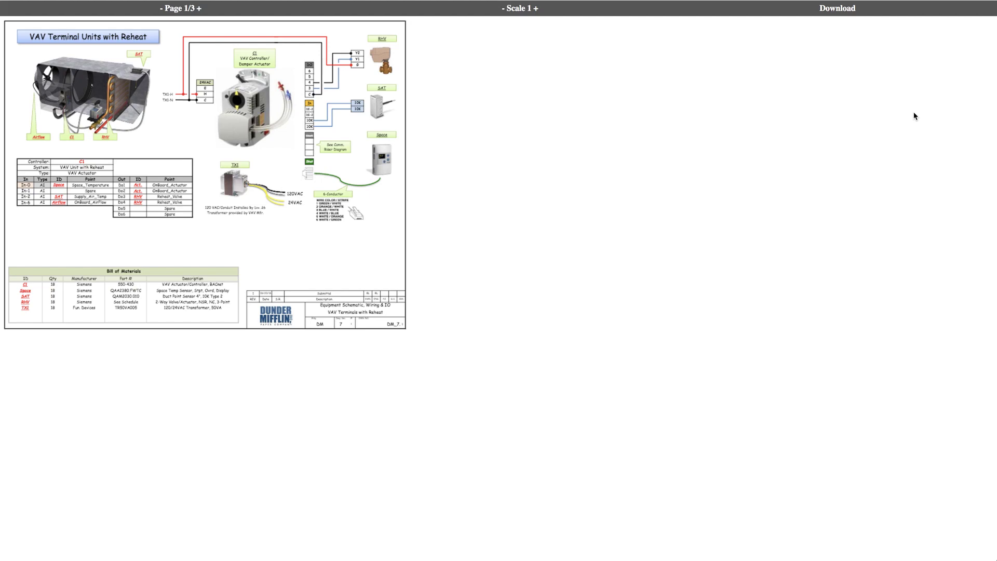
Step: Enlarge the VAV I/O Summary to scale 2 and page through to page 3
{"action": "left_click", "coordinate": [537, 8]}
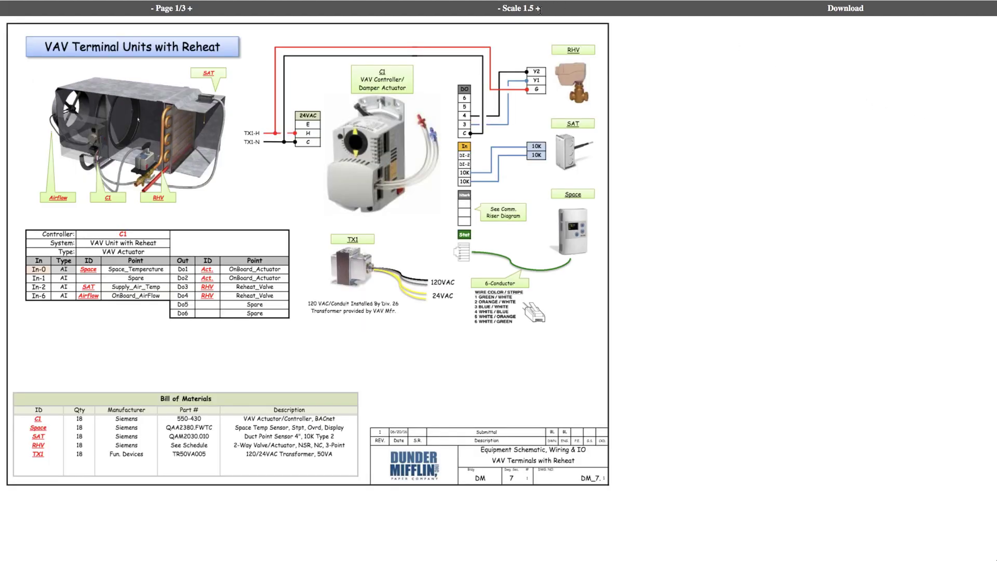
{"action": "left_click", "coordinate": [538, 9]}
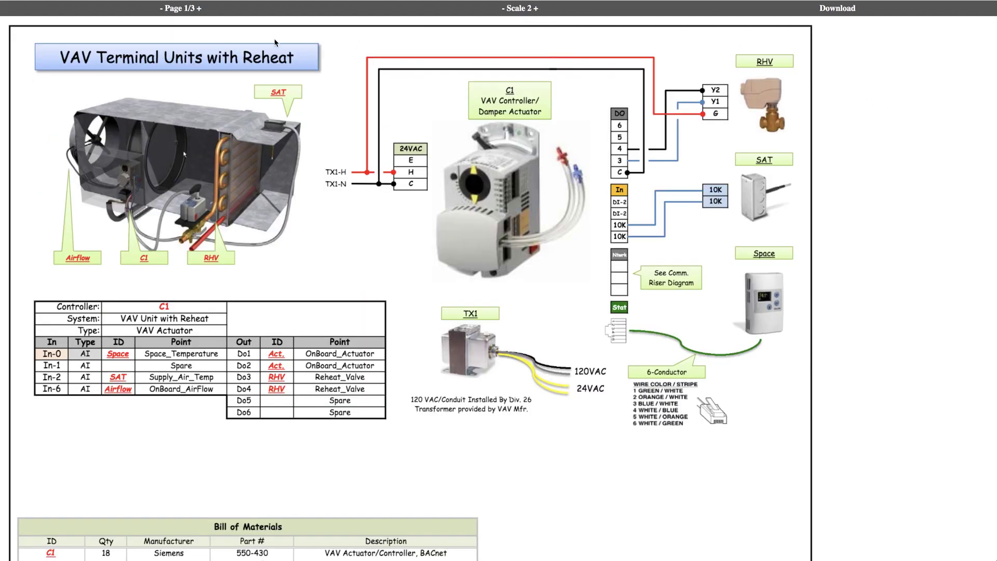
{"action": "left_click", "coordinate": [199, 7]}
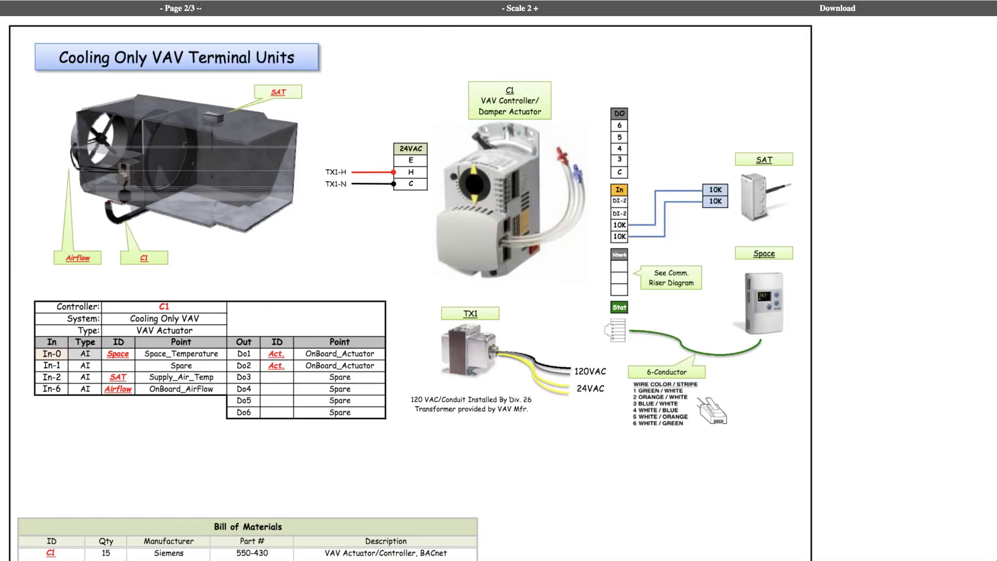
{"action": "left_click", "coordinate": [199, 8]}
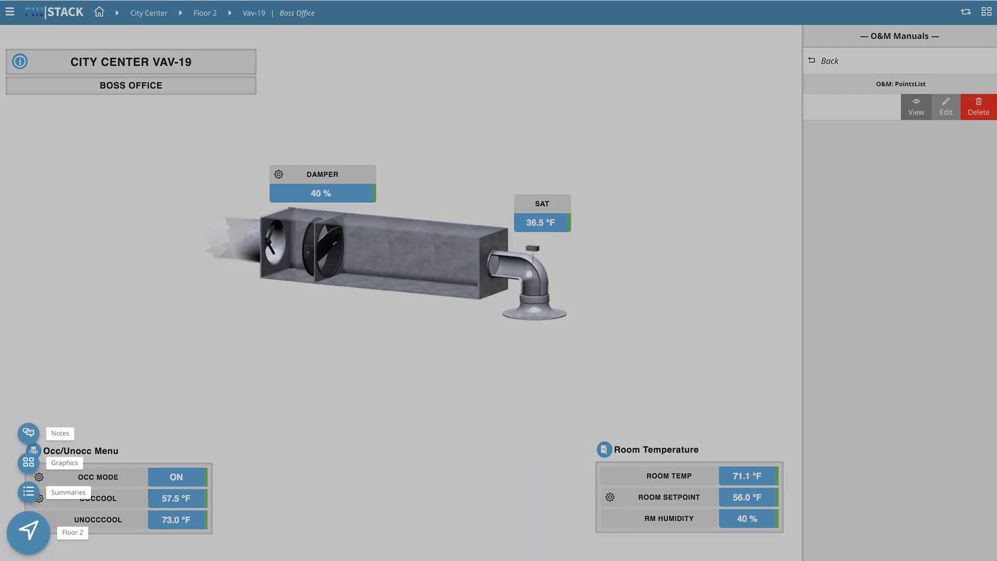
Step: Back on the Floor 2 plan, view the Floorplans document from the Drawings O&M category
{"action": "left_click", "coordinate": [29, 530]}
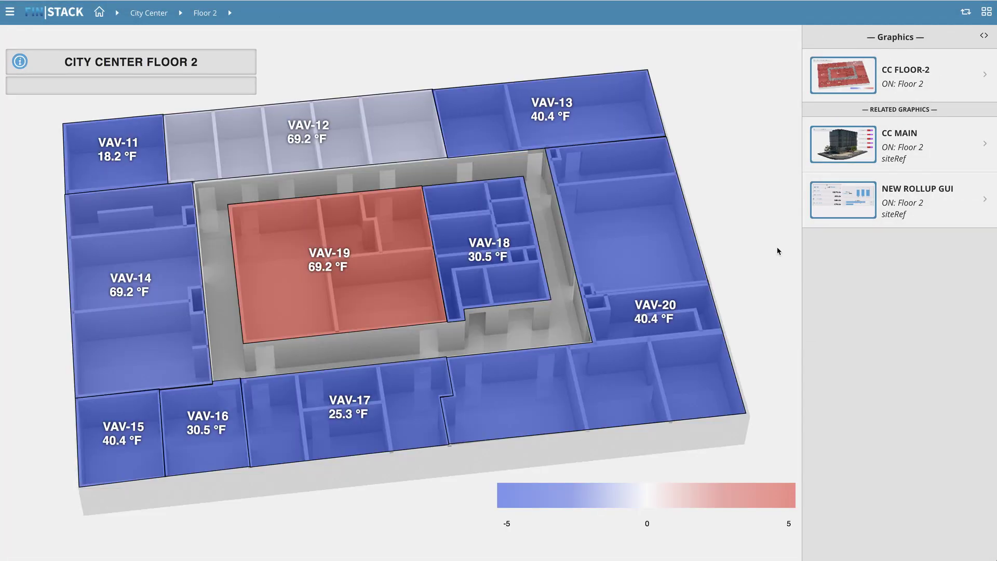
{"action": "left_click", "coordinate": [10, 11]}
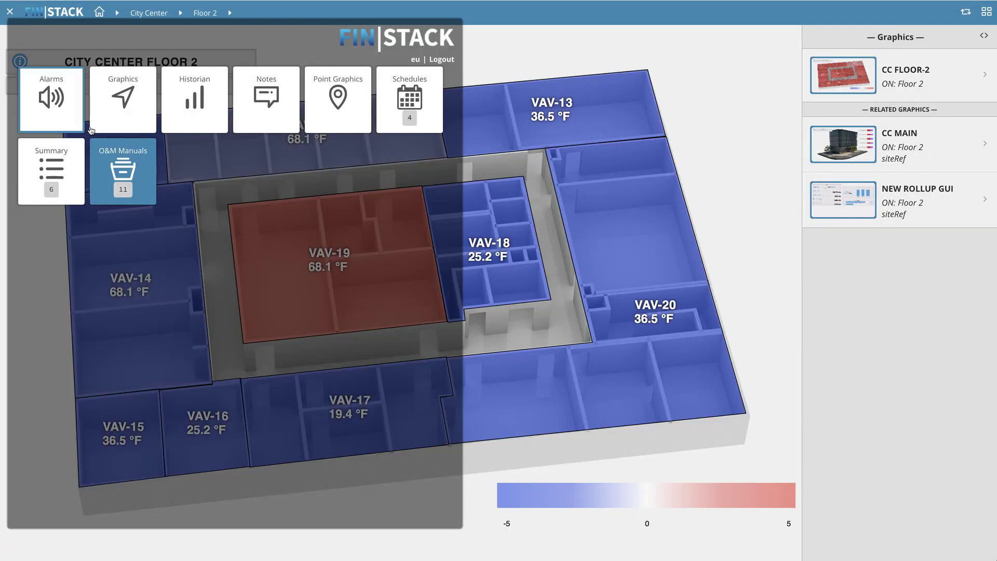
{"action": "left_click", "coordinate": [123, 172]}
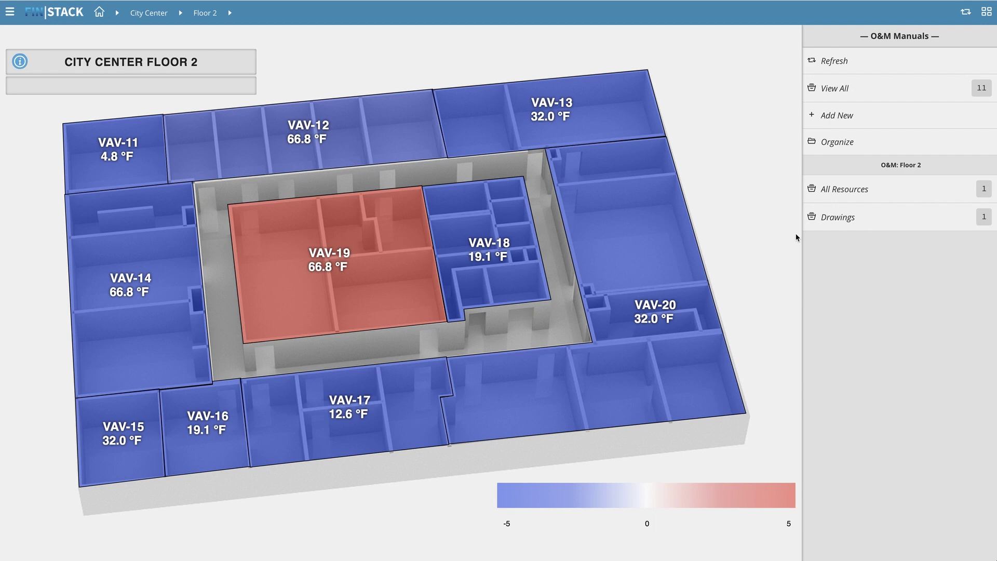
{"action": "left_click", "coordinate": [867, 217]}
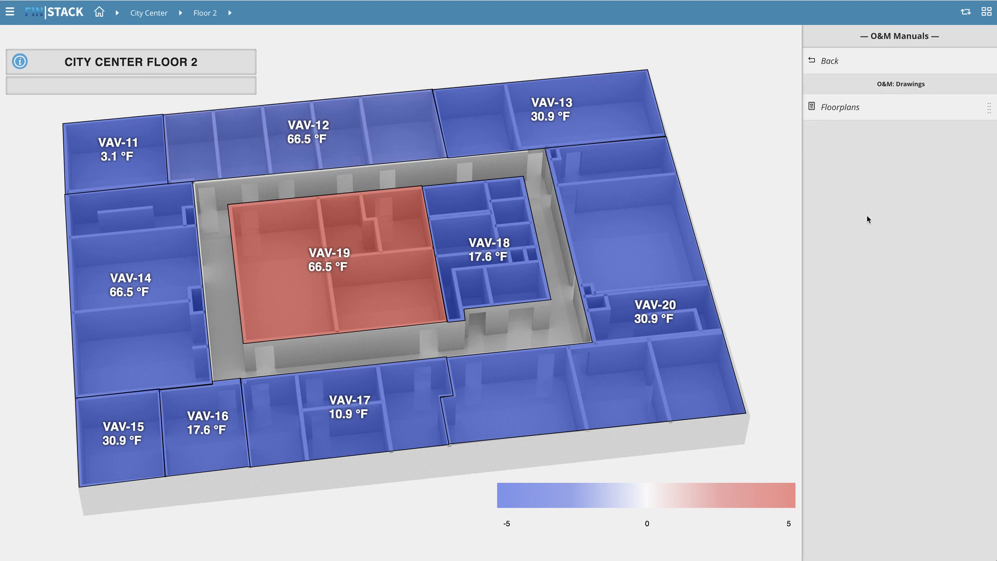
{"action": "left_click", "coordinate": [895, 112]}
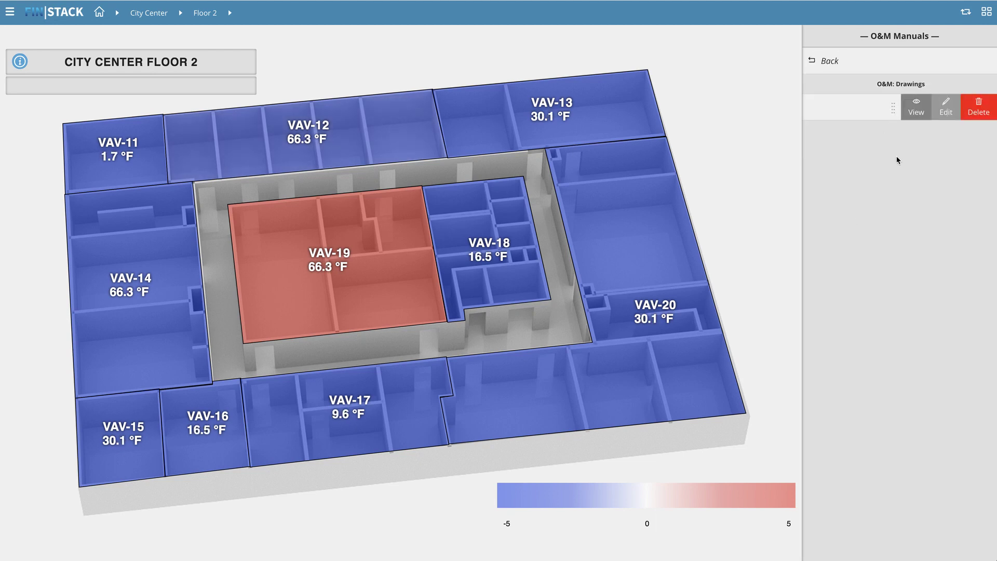
{"action": "left_click", "coordinate": [918, 107]}
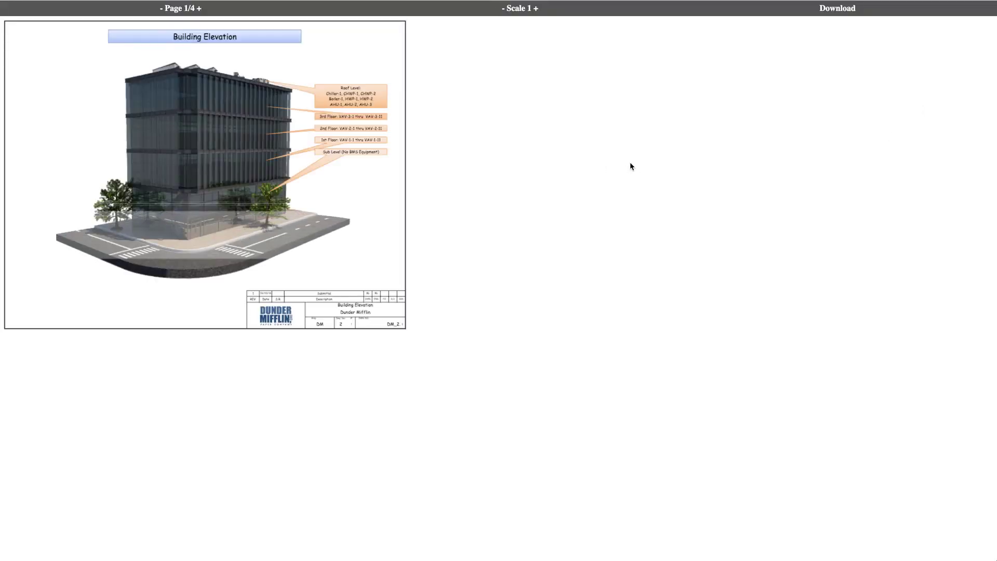
Step: Enlarge the floorplans to scale 2 and page forward to the Level 2 floor plan
{"action": "left_click", "coordinate": [536, 9]}
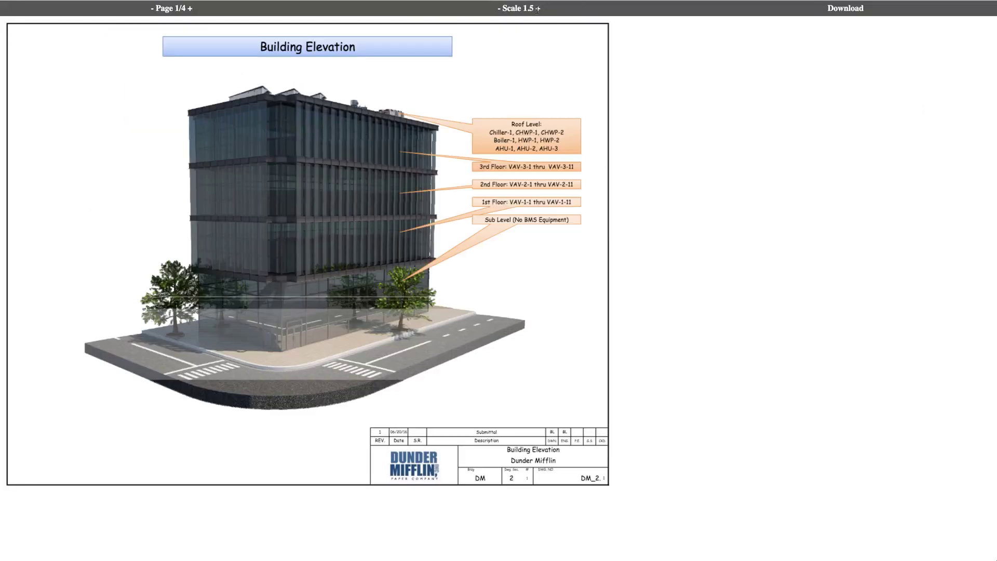
{"action": "left_click", "coordinate": [538, 9]}
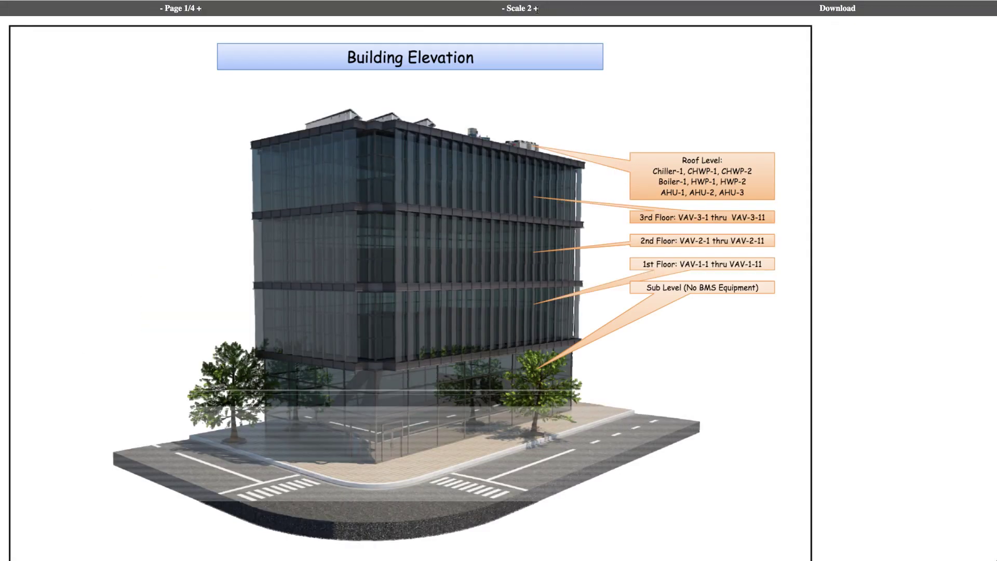
{"action": "left_click", "coordinate": [199, 8]}
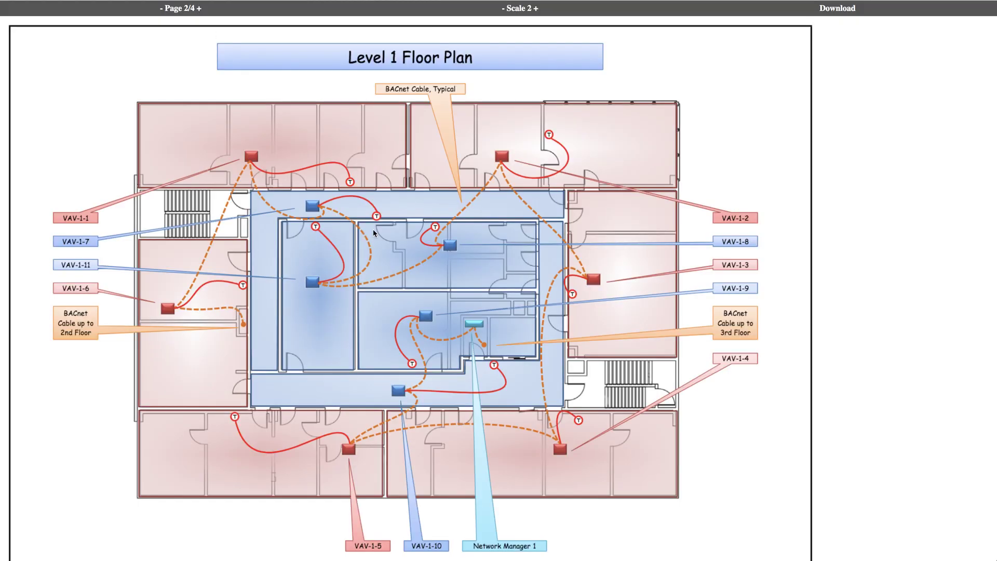
{"action": "scroll", "coordinate": [199, 8], "scroll_direction": "down", "scroll_amount": 2}
{"action": "scroll", "coordinate": [199, 8], "scroll_direction": "up", "scroll_amount": 1}
{"action": "left_click", "coordinate": [199, 8]}
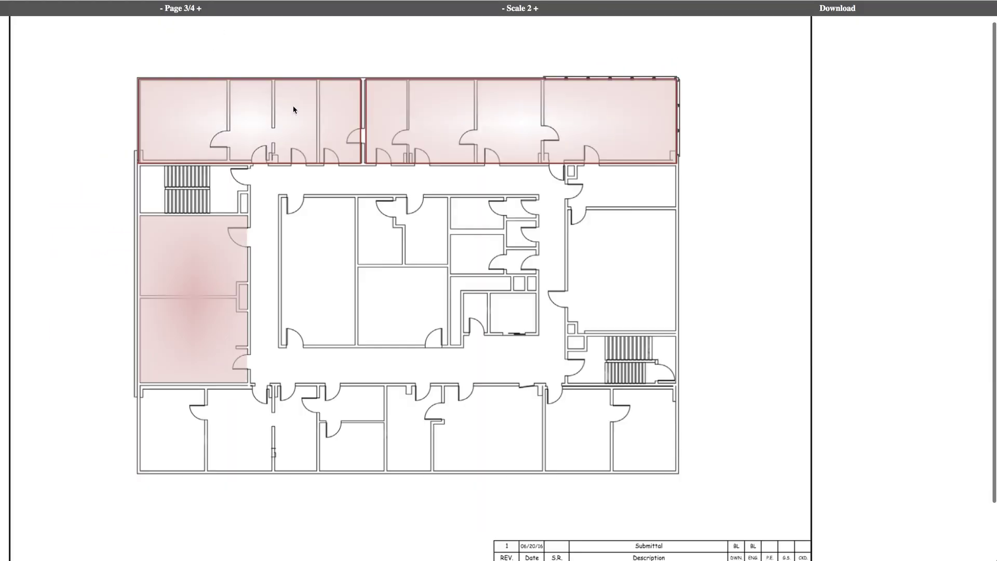
{"action": "scroll", "coordinate": [502, 291], "scroll_direction": "down", "scroll_amount": 1}
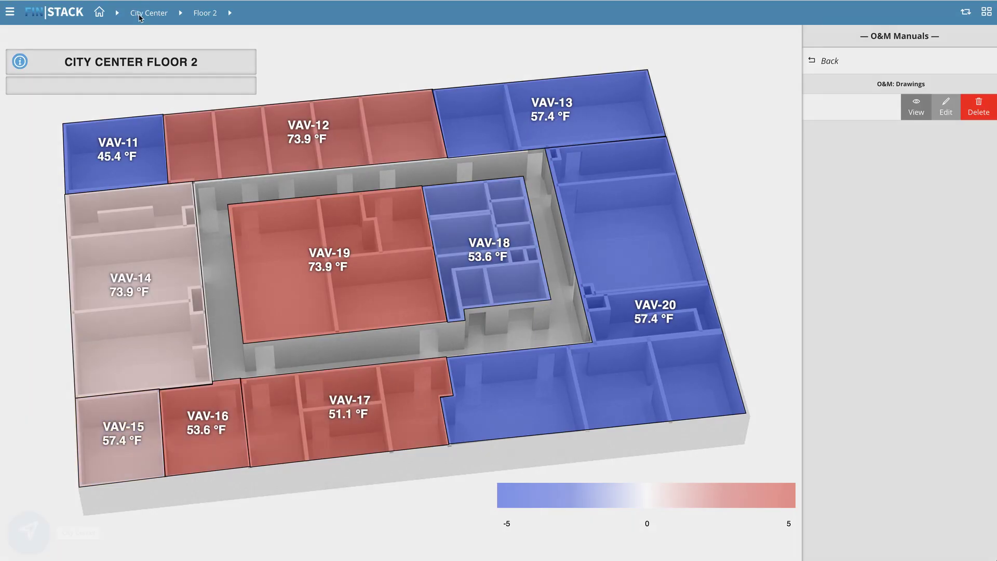
Step: Return to City Center and open the CommRiser riser diagram from its O&M Manuals
{"action": "left_click", "coordinate": [18, 548]}
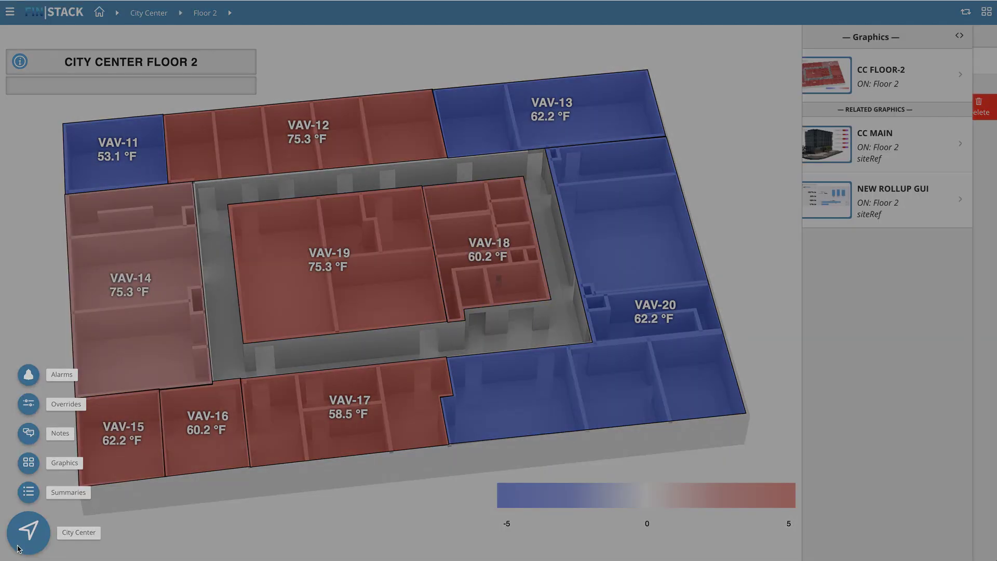
{"action": "left_click", "coordinate": [21, 540]}
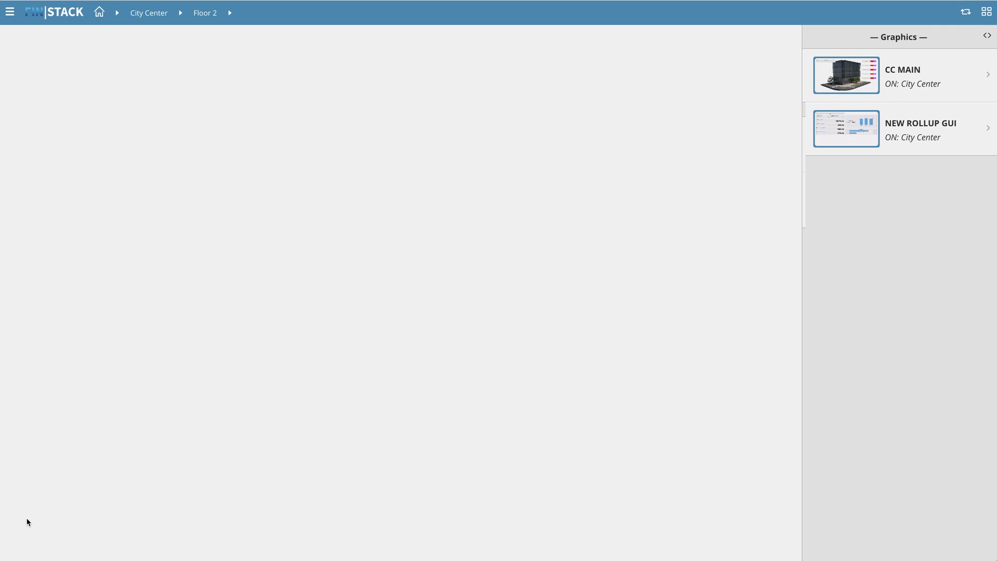
{"action": "left_click", "coordinate": [10, 12]}
{"action": "left_click", "coordinate": [123, 171]}
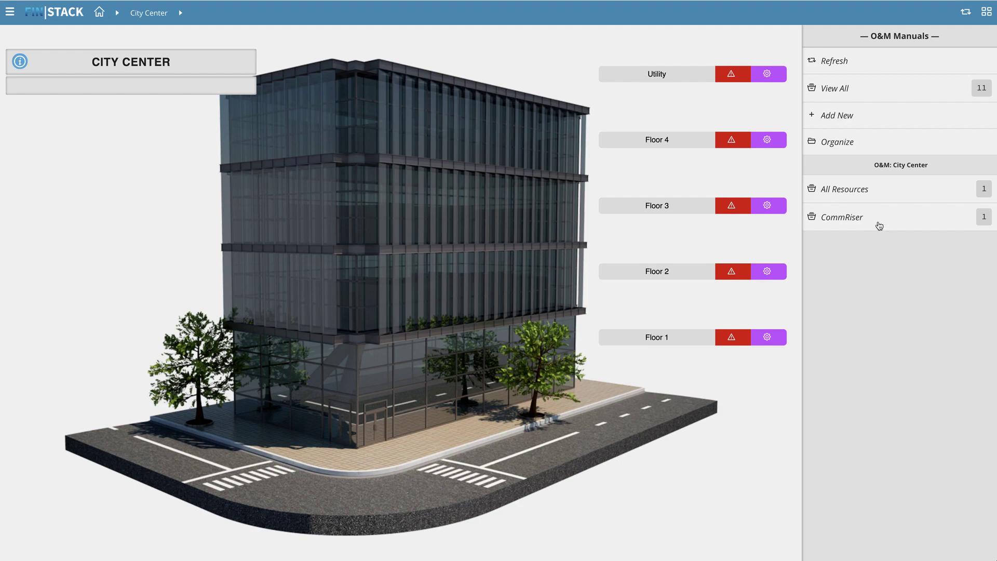
{"action": "left_click", "coordinate": [881, 216]}
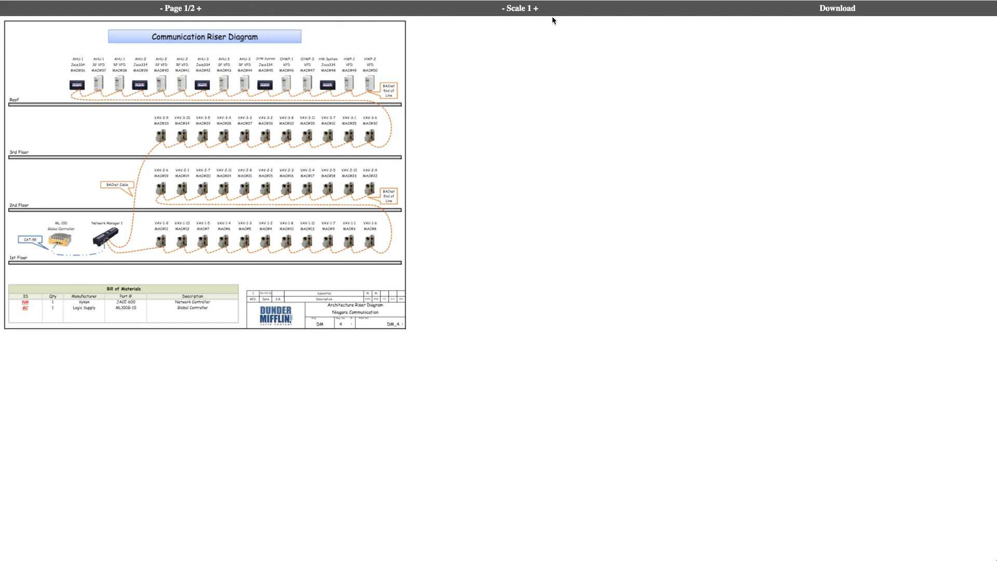
Step: Enlarge the riser diagram to scale 2, flip to page 2, then back to page 1
{"action": "left_click", "coordinate": [539, 8]}
{"action": "left_click", "coordinate": [536, 8]}
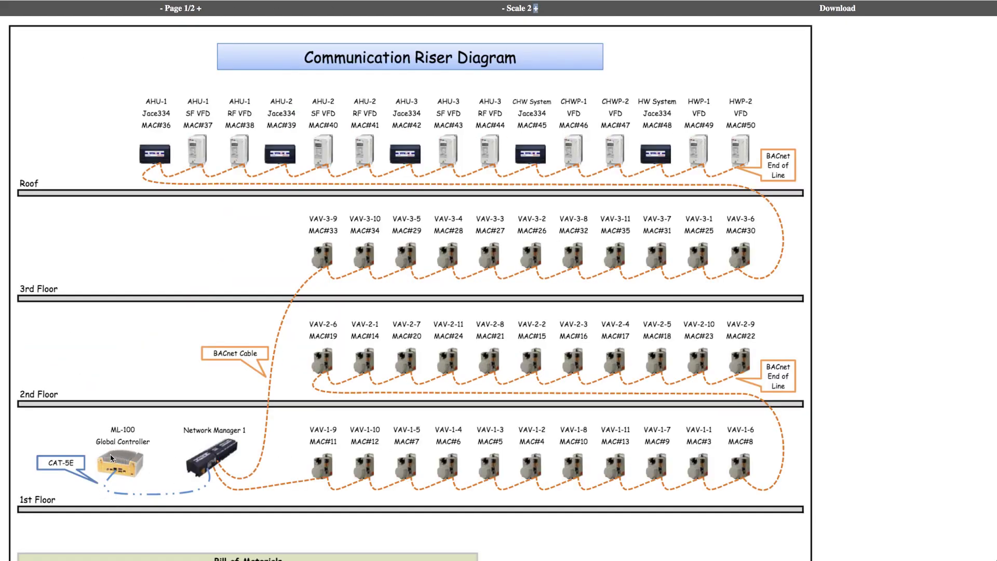
{"action": "left_click", "coordinate": [199, 9]}
{"action": "left_click", "coordinate": [162, 9]}
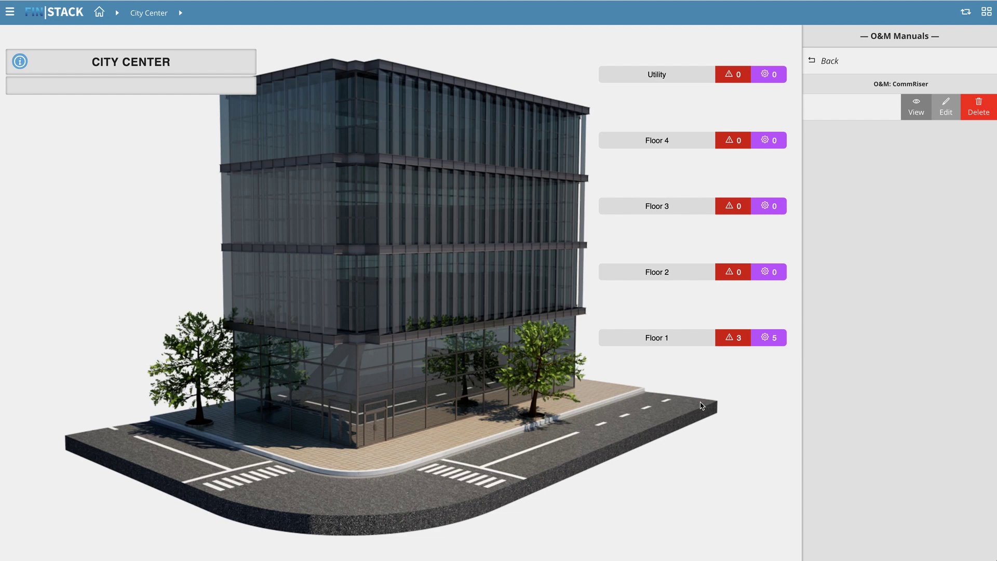
Step: From the home site directory, open the top-level O&M Manuals, browse Videos, then return to the categories
{"action": "left_click", "coordinate": [100, 12]}
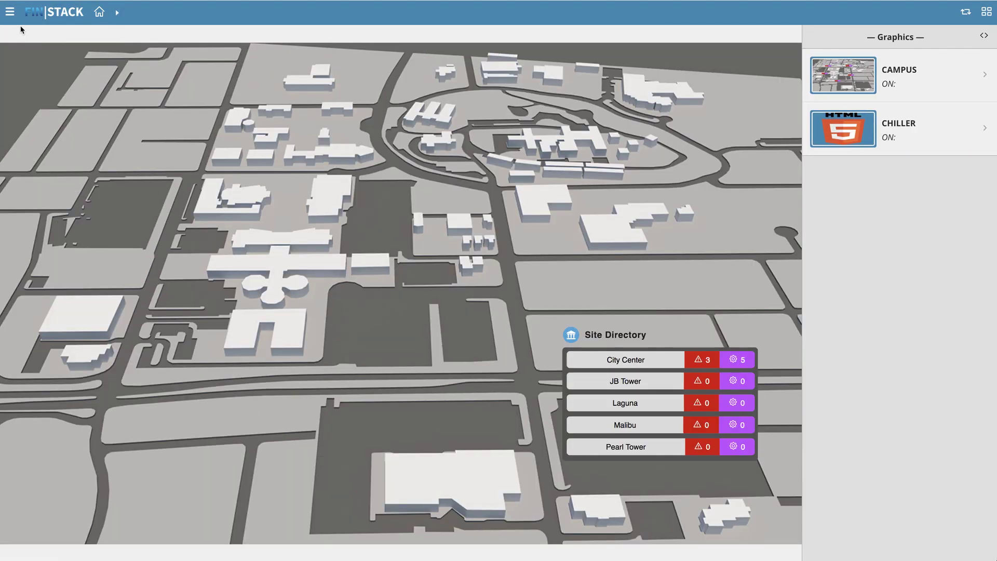
{"action": "left_click", "coordinate": [10, 12]}
{"action": "left_click", "coordinate": [130, 182]}
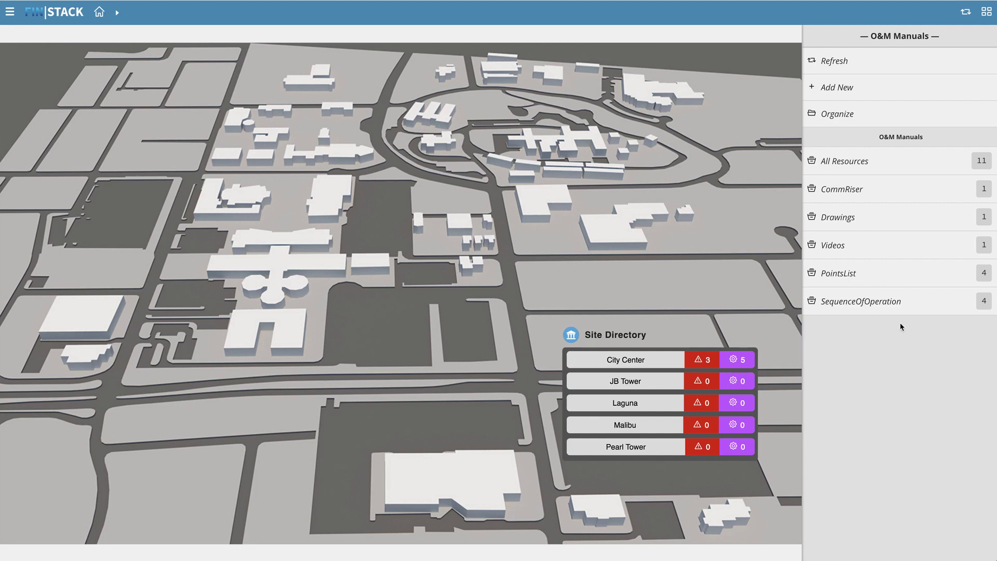
{"action": "left_click", "coordinate": [901, 248]}
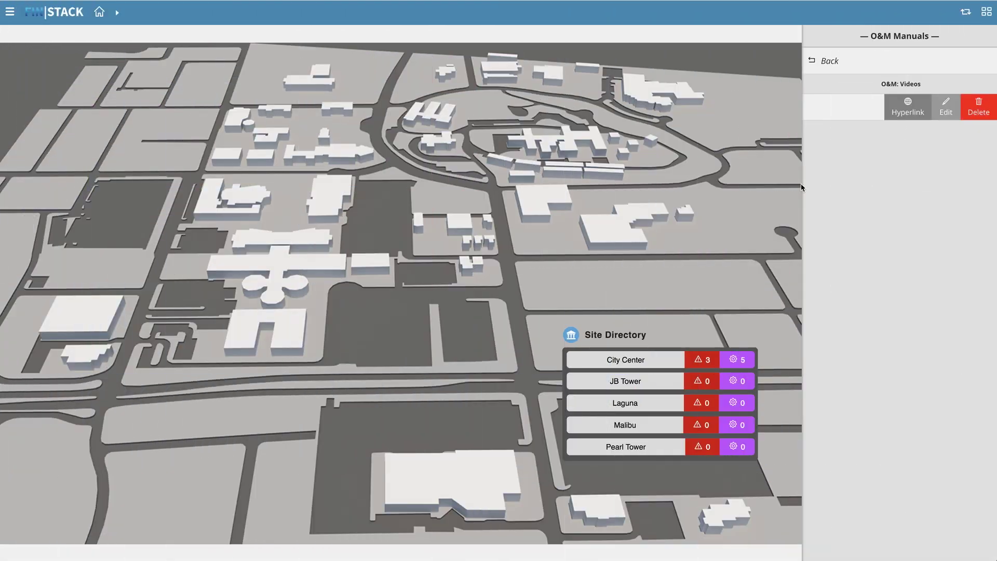
{"action": "left_click", "coordinate": [830, 60]}
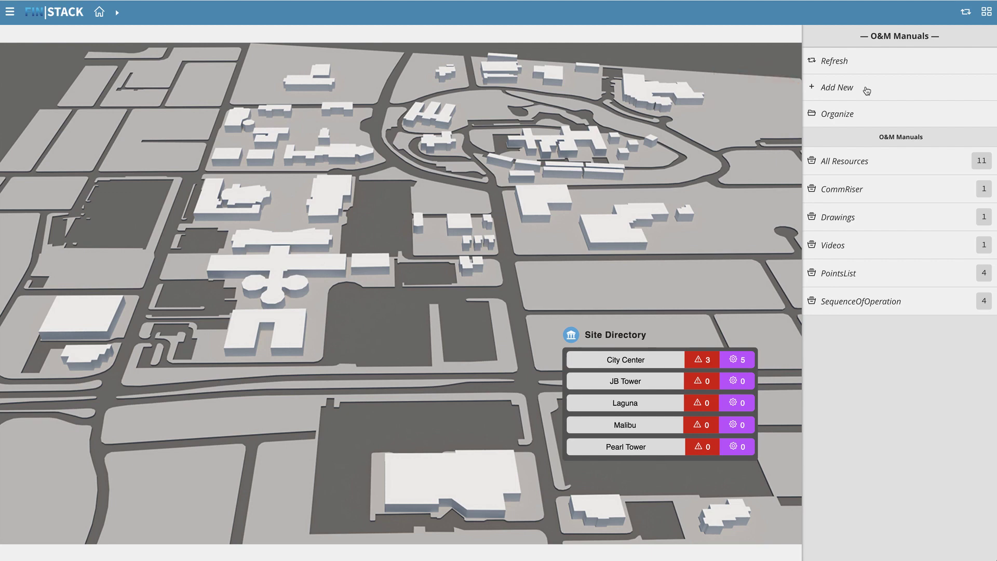
Step: Start a new O&M resource named 'ML100G Global Controller' with content type dataSheet
{"action": "left_click", "coordinate": [872, 92]}
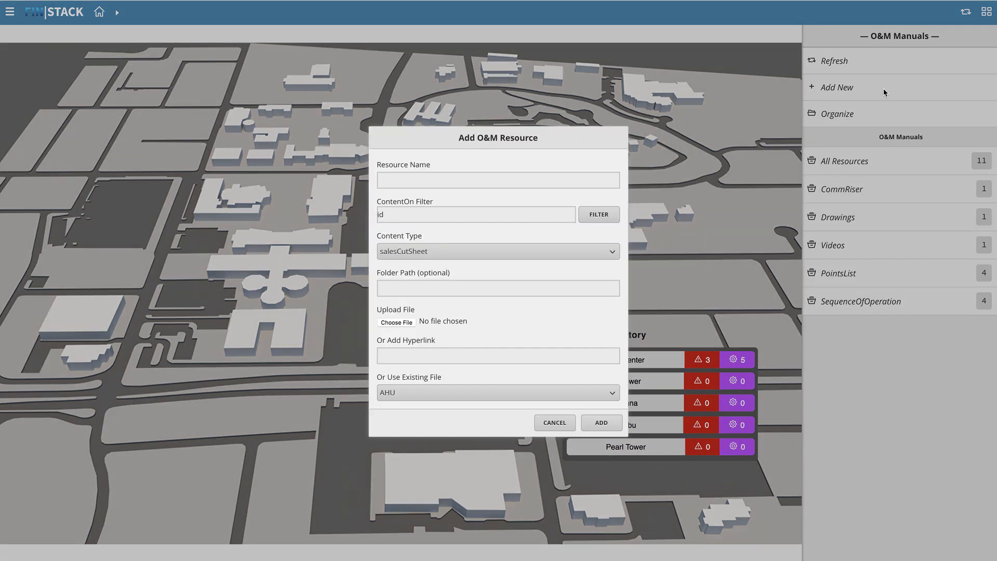
{"action": "left_click", "coordinate": [479, 184]}
{"action": "type", "text": "ML100G Global Controller"}
{"action": "key", "text": "Tab"}
{"action": "left_click", "coordinate": [463, 251]}
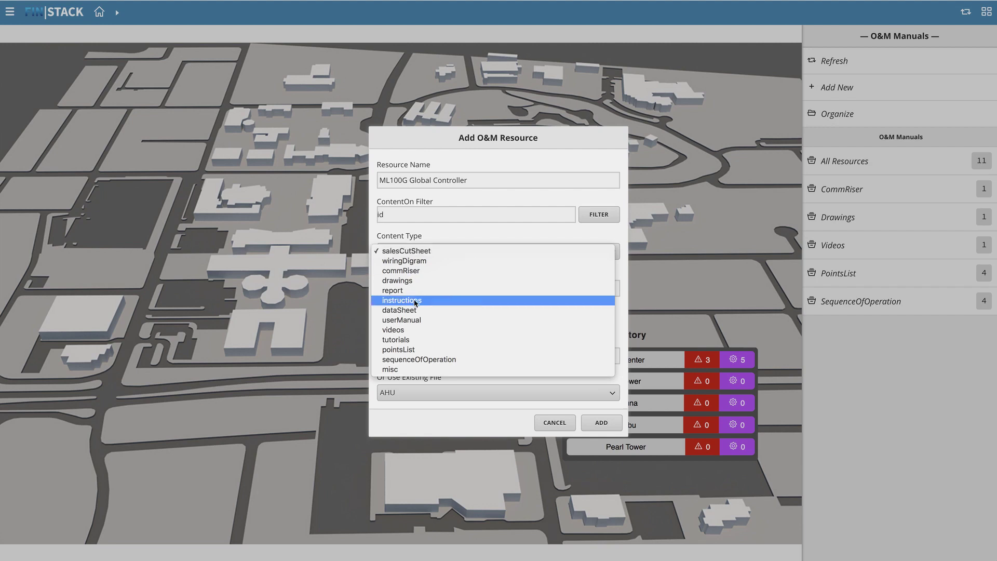
{"action": "left_click", "coordinate": [404, 310]}
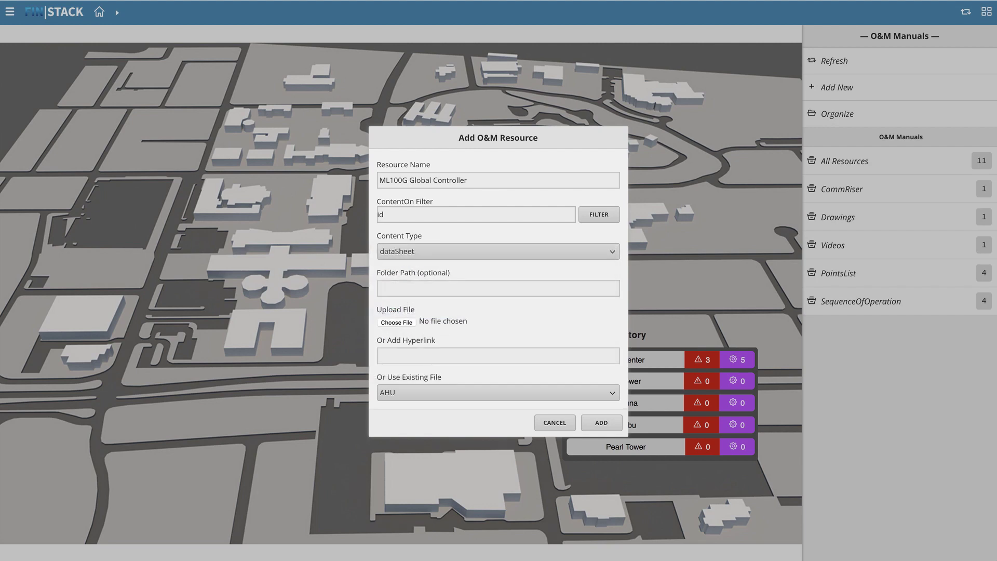
Step: Attach Logic-Supply-ML100_datasheet.pdf from Finder and add the resource
{"action": "key", "text": "super+Tab"}
{"action": "left_click_drag", "start_coordinate": [132, 150], "coordinate": [397, 322]}
{"action": "left_click", "coordinate": [531, 326]}
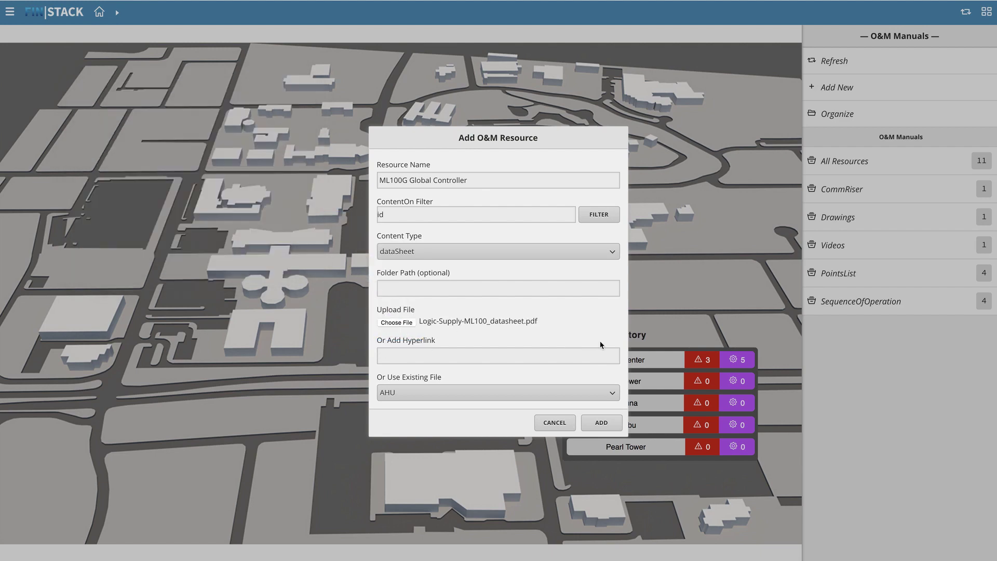
{"action": "left_click", "coordinate": [602, 423]}
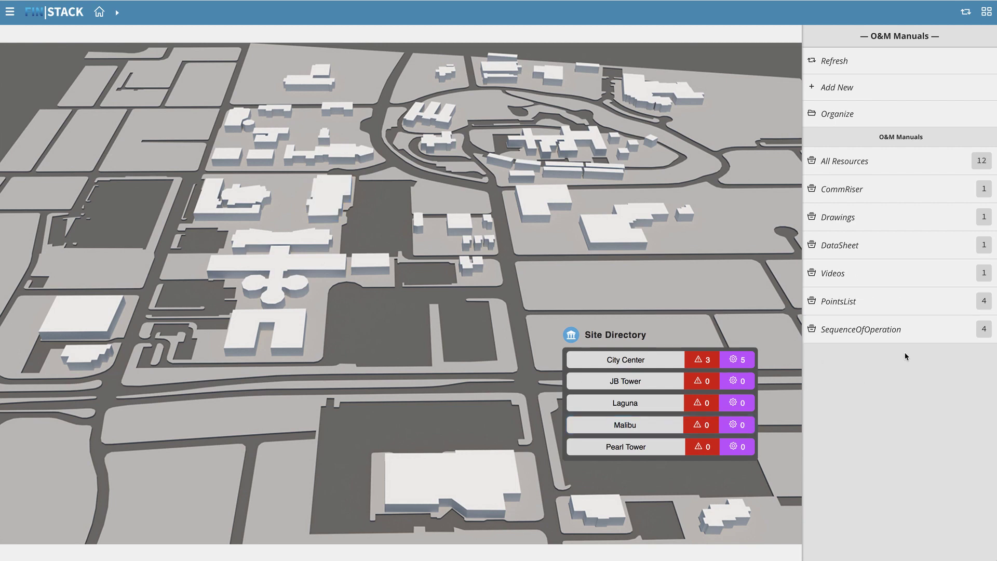
{"action": "left_click", "coordinate": [874, 247]}
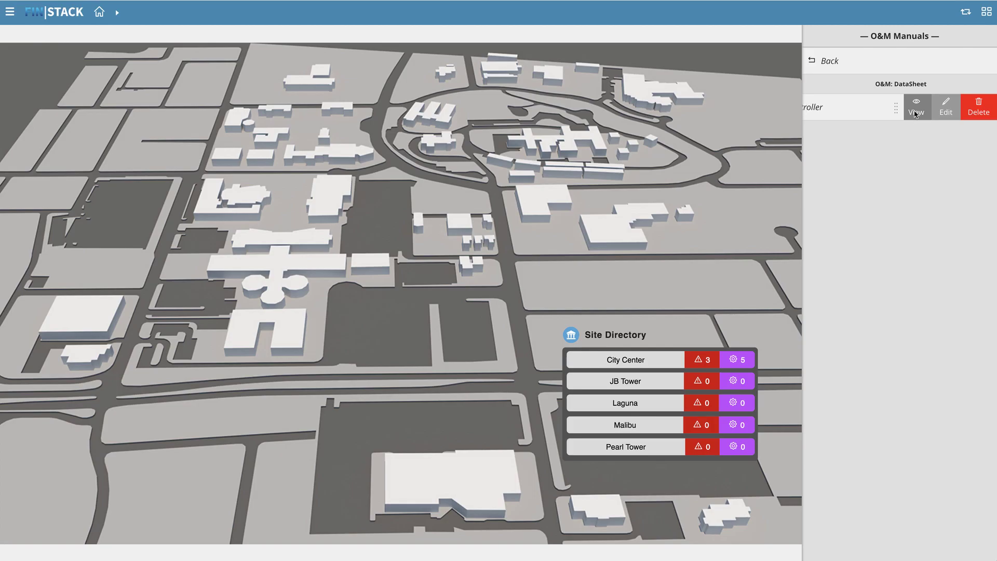
{"action": "left_click", "coordinate": [916, 115]}
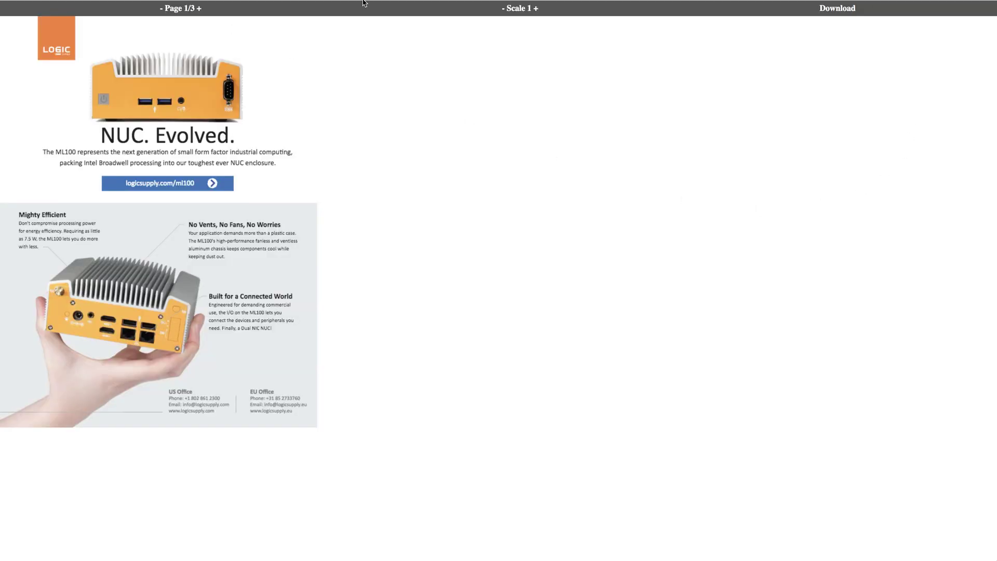
{"action": "left_click", "coordinate": [535, 9]}
{"action": "key", "text": "Escape"}
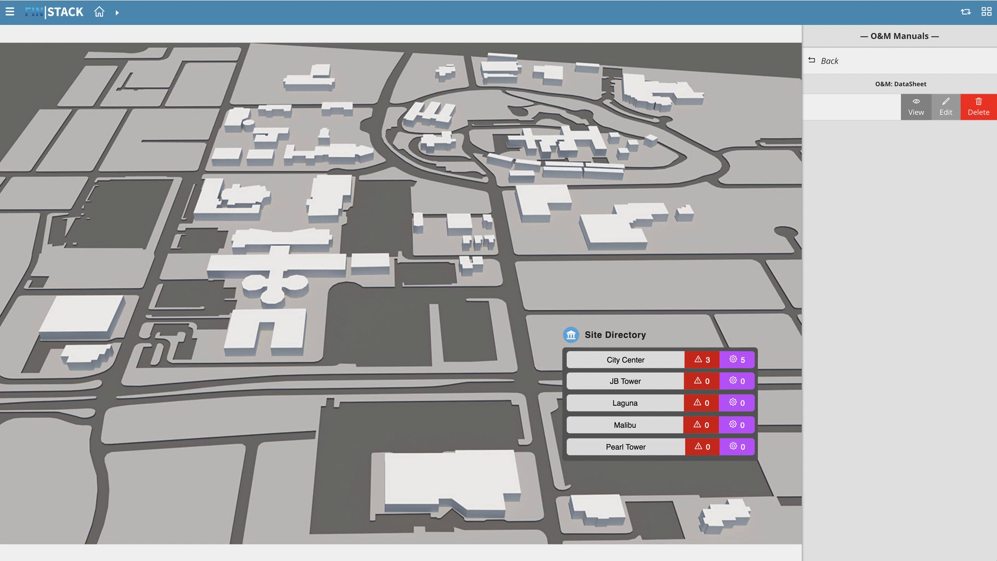
{"action": "left_click", "coordinate": [867, 63]}
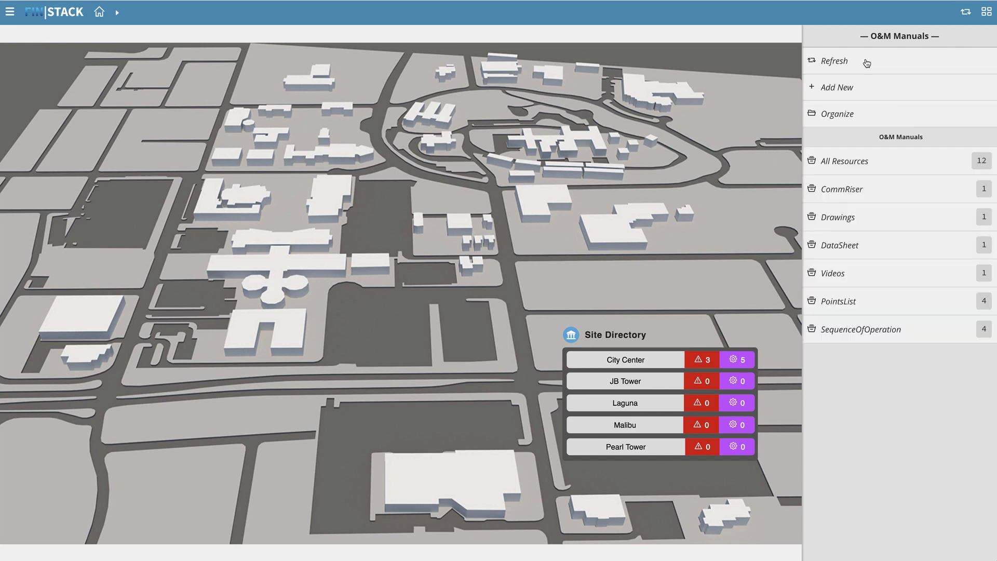